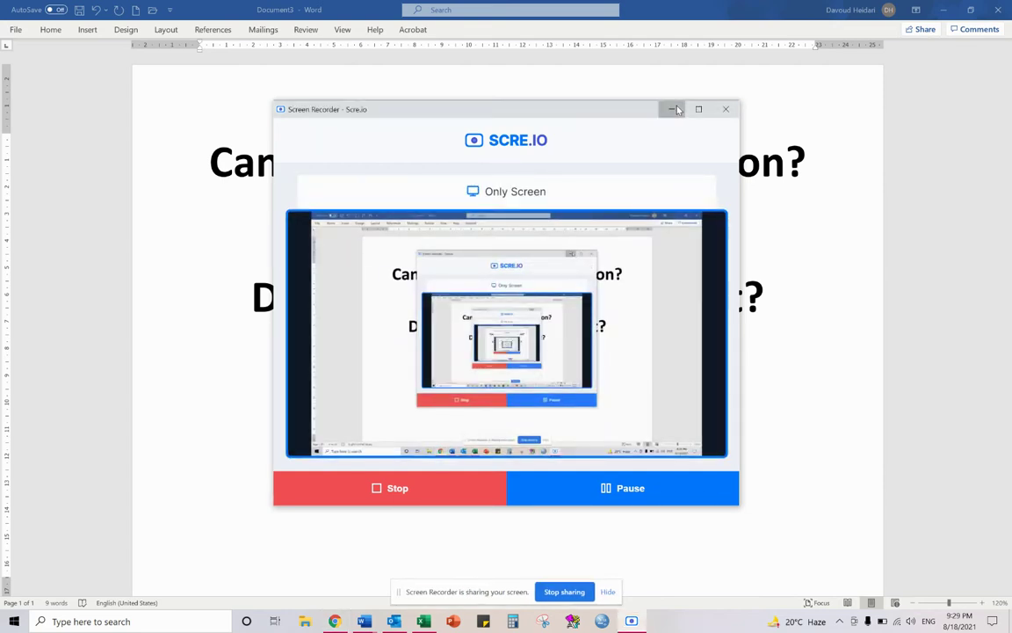
Minimize the Screen Recorder window to reveal the Word title page with both questions
left_click(674, 109)
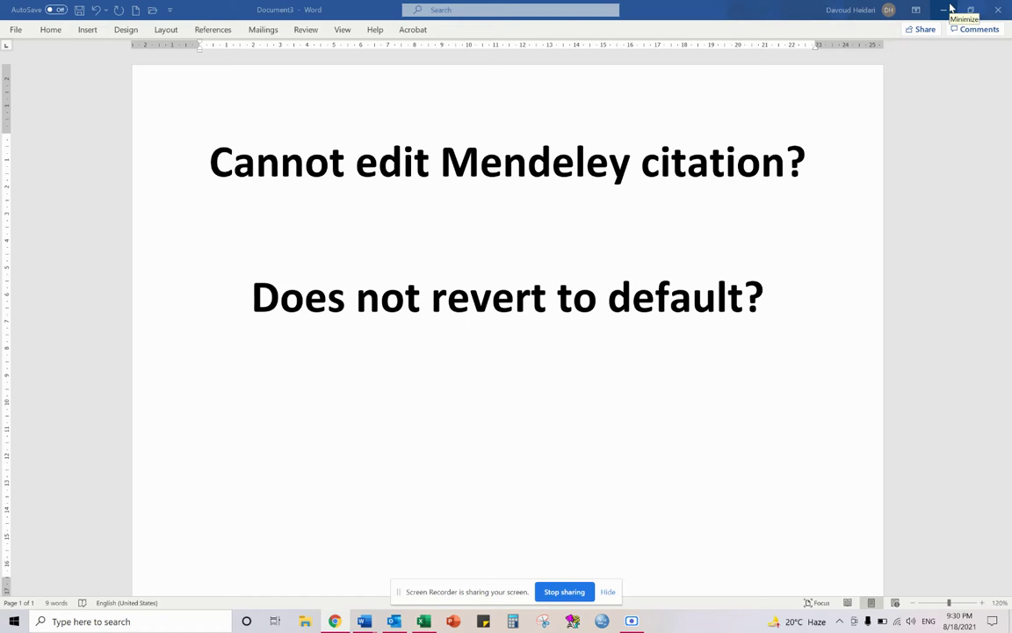
Switch to Document2 and open the Mendeley Cite pane from the References tab
left_click(949, 8)
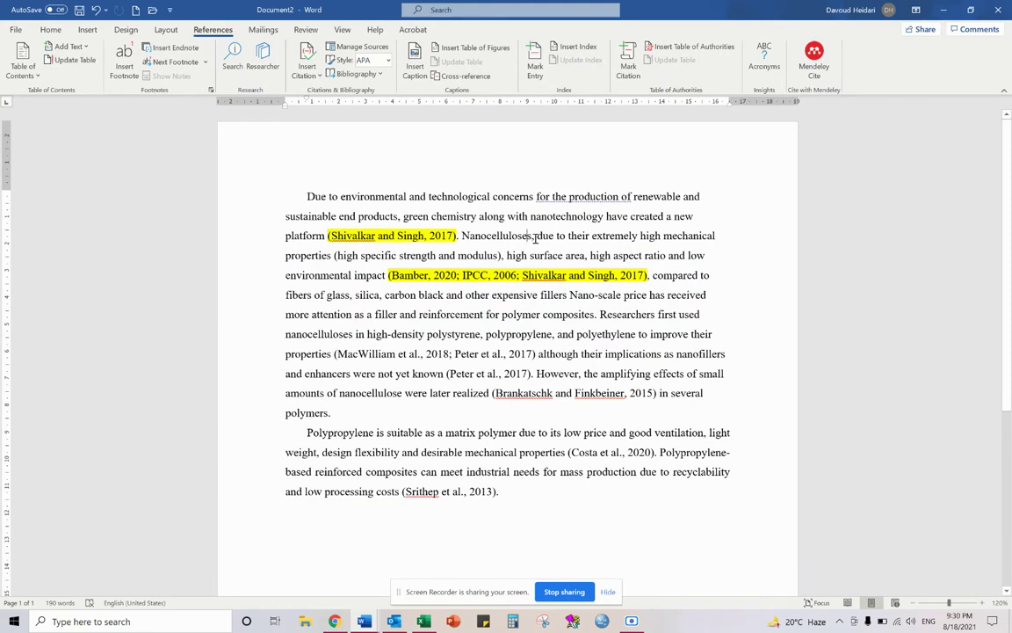
left_click(532, 236)
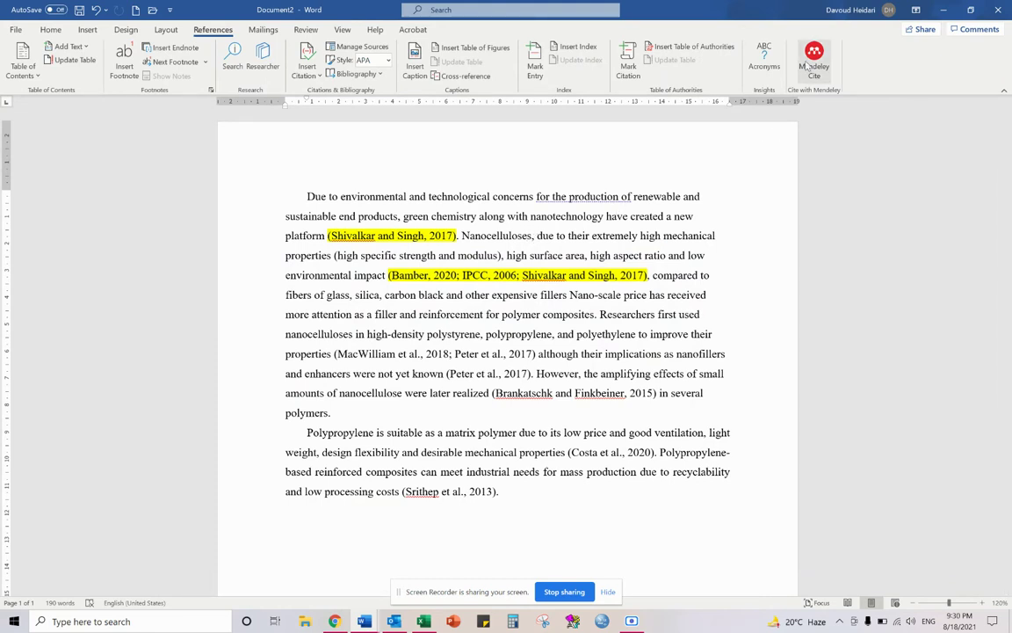
left_click(50, 29)
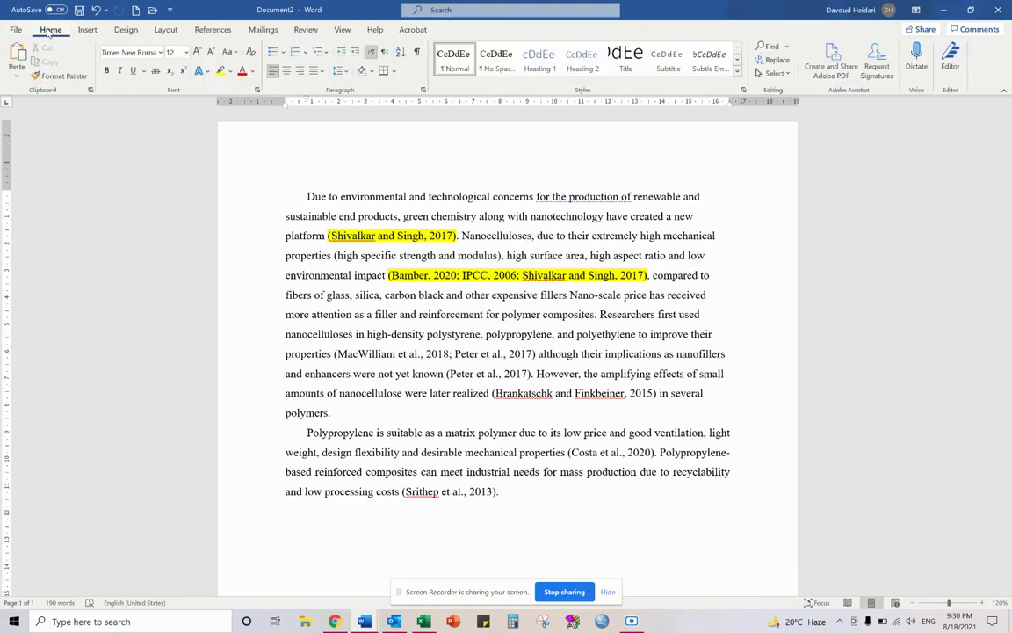
left_click(212, 29)
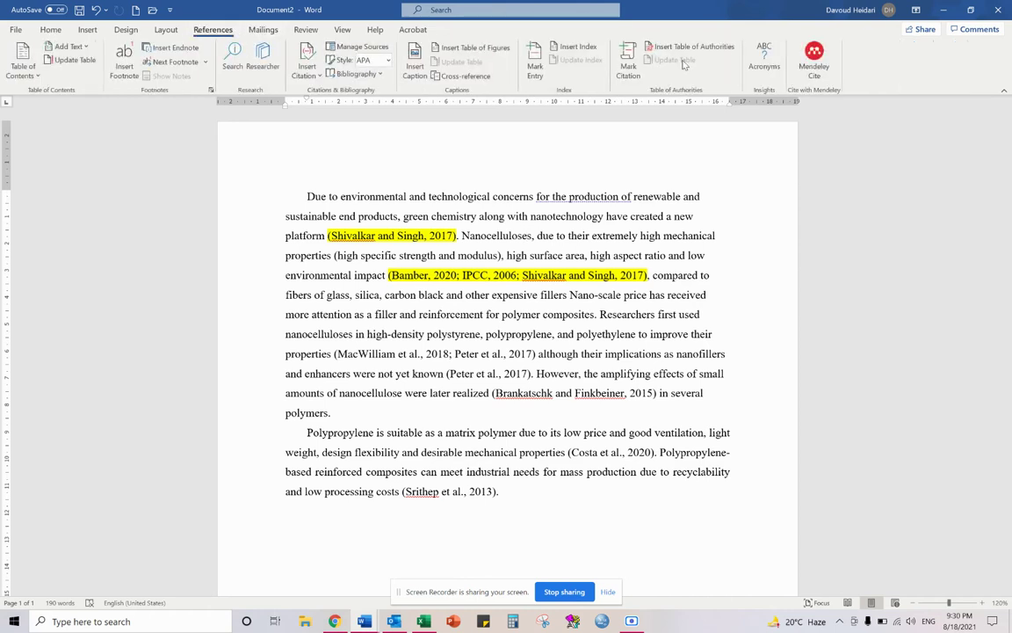
left_click(812, 66)
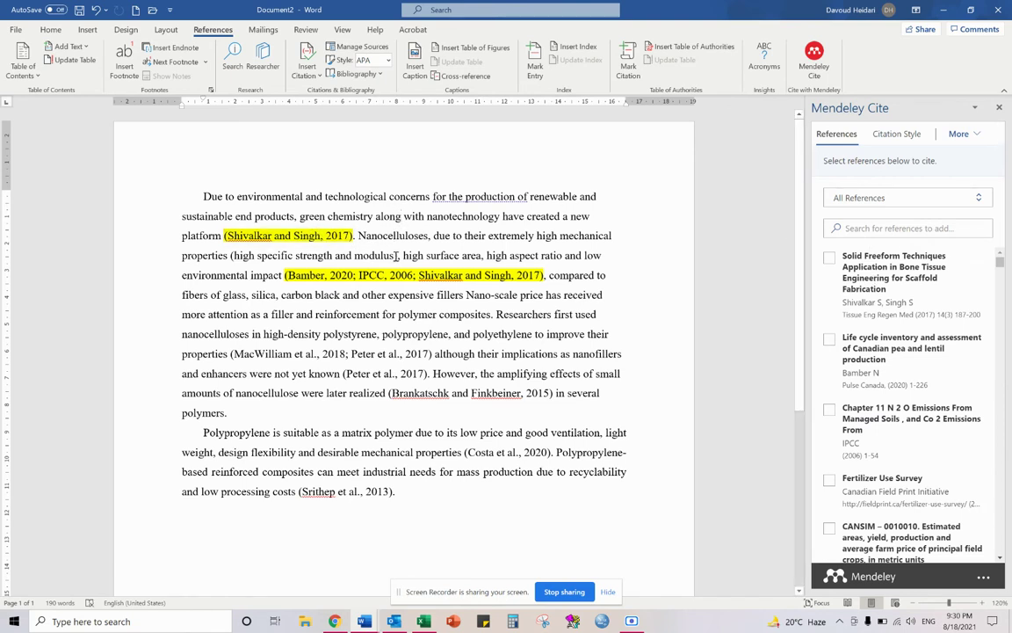
Add Bamber 2020 to the Shivalkar and Singh citation and save it
left_click(305, 238)
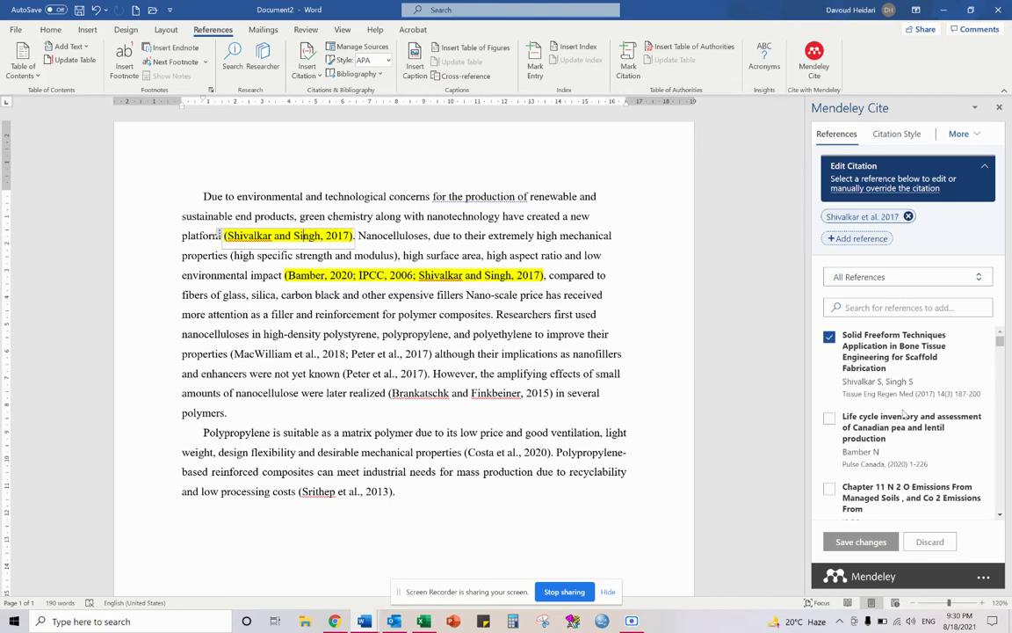
left_click(829, 420)
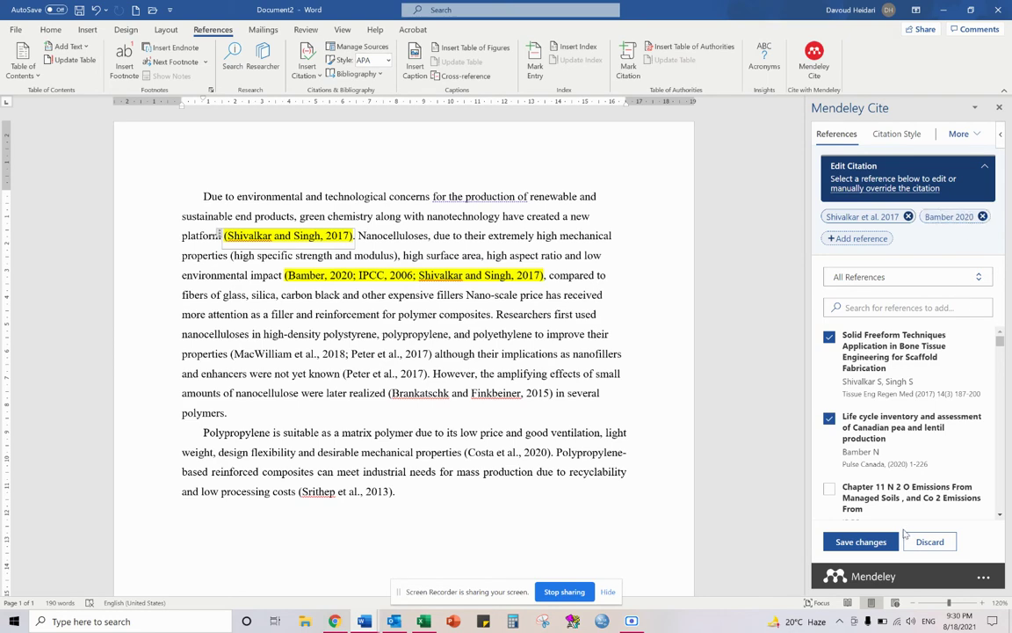
left_click(861, 541)
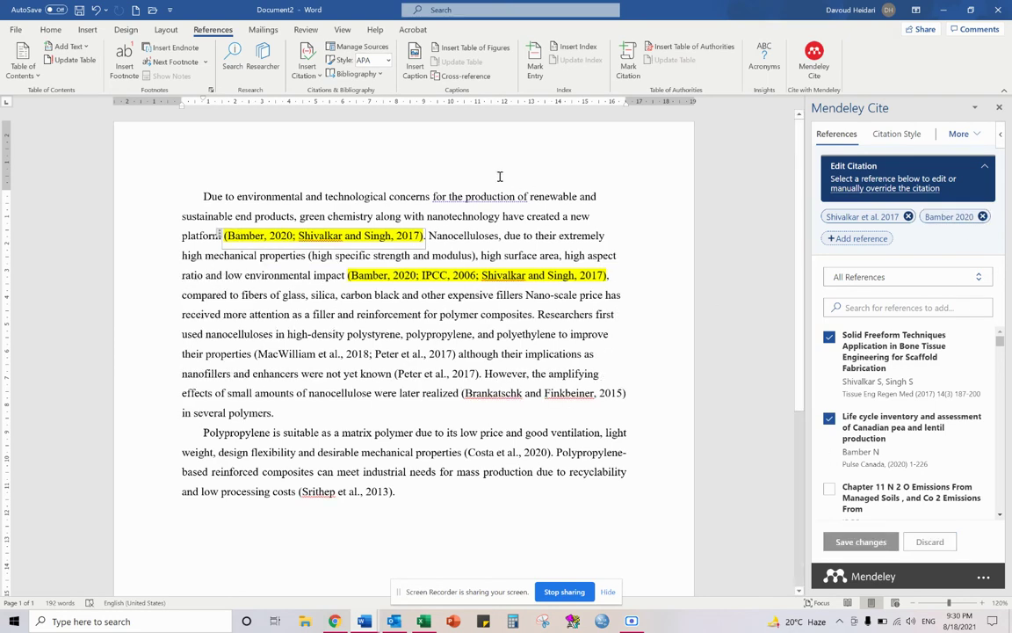
Remove Shivalkar and Singh 2017 and IPCC 2006 from the second citation, leaving (Bamber, 2020)
left_click(451, 275)
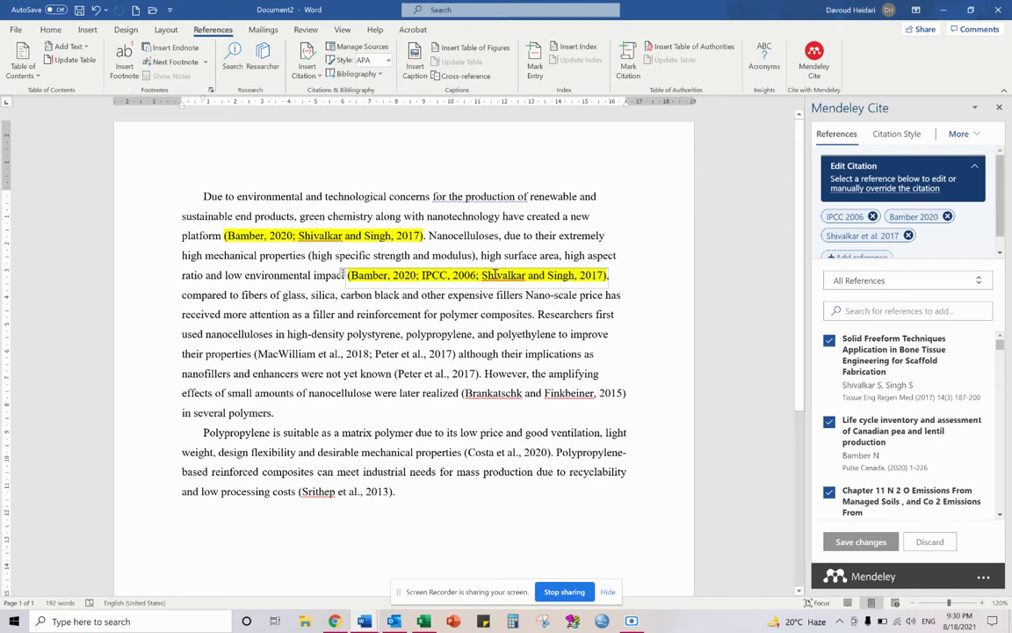
left_click(907, 234)
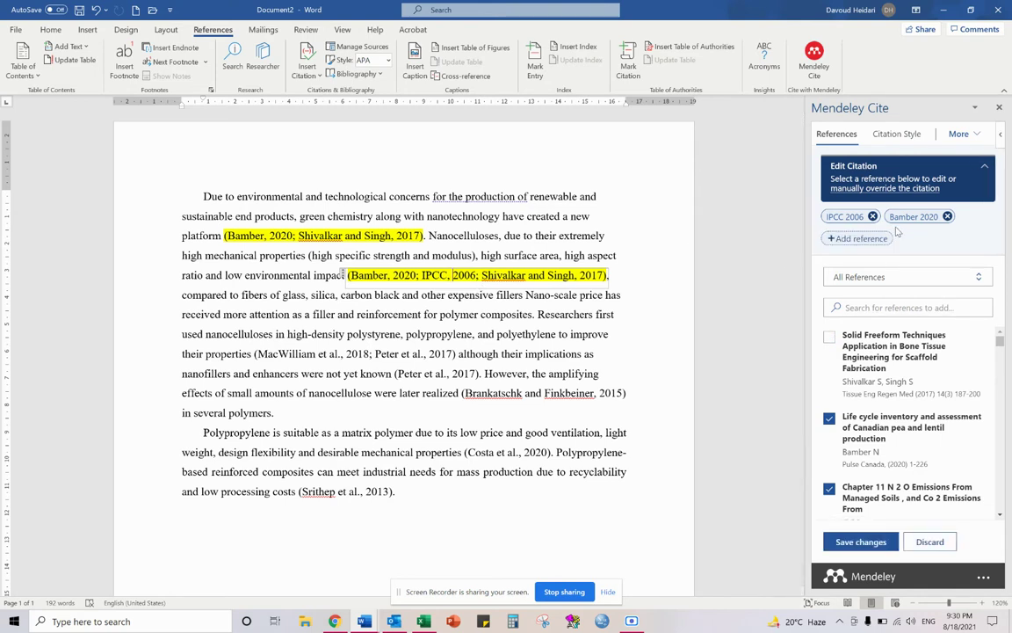
left_click(873, 216)
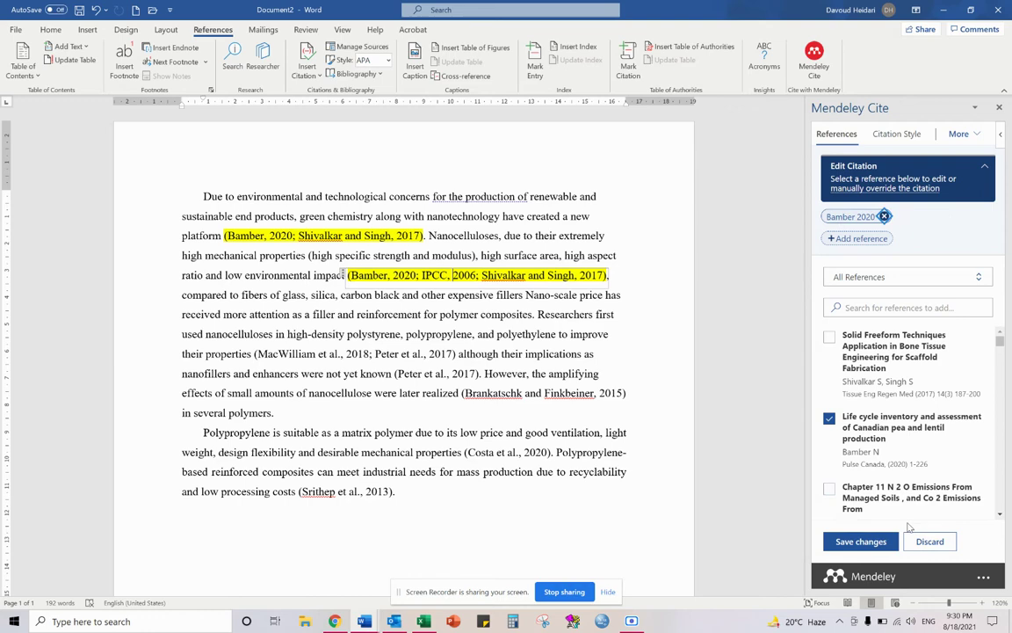
left_click(865, 541)
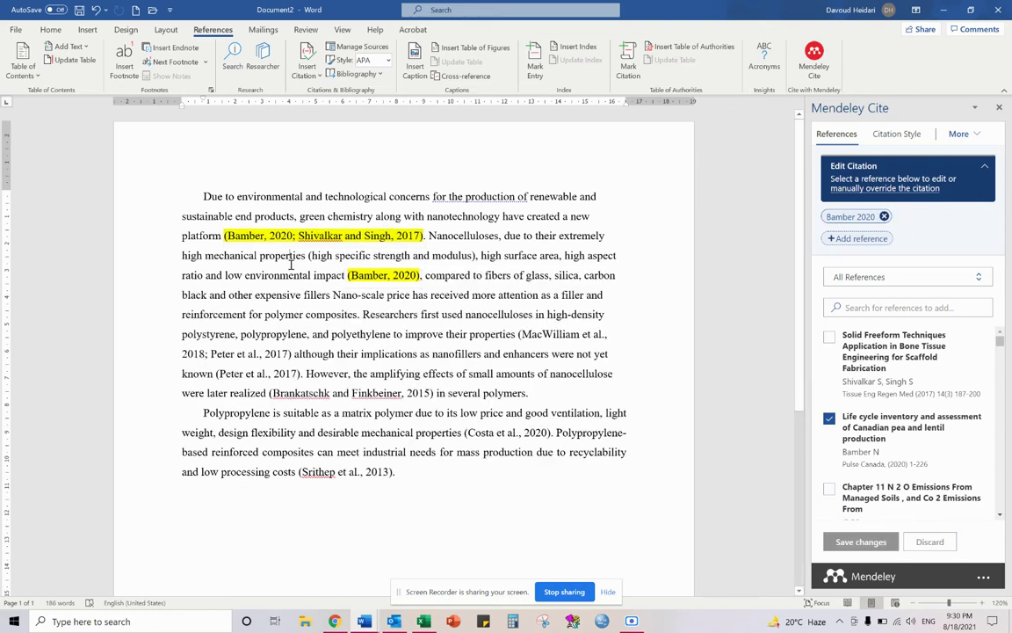
Switch to the numbered-citation document, open Mendeley Cite, and inspect the overridden [116], [115] citation
left_click(943, 10)
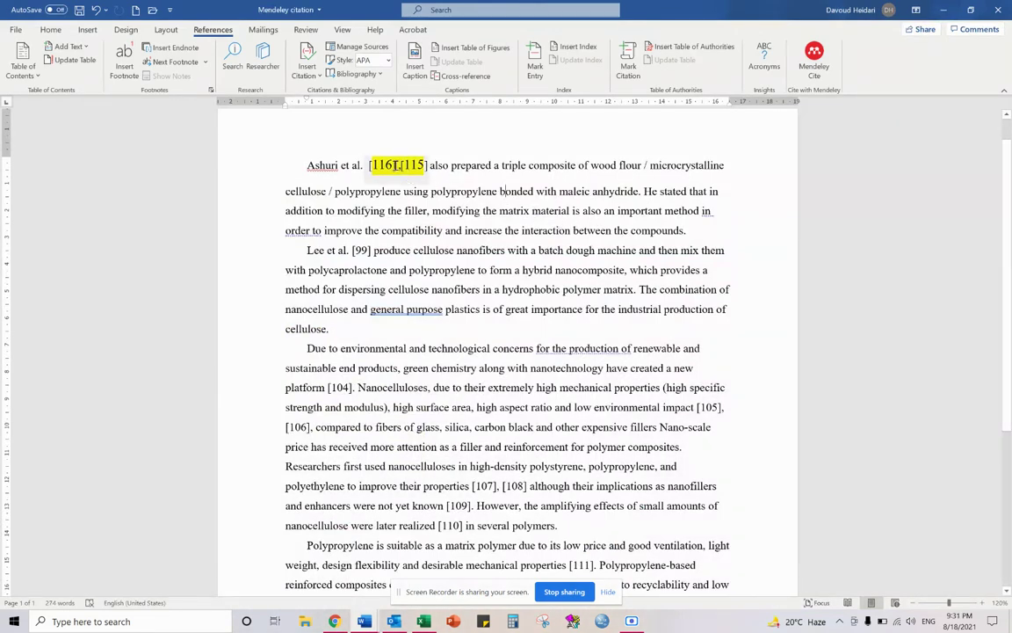
left_click(802, 76)
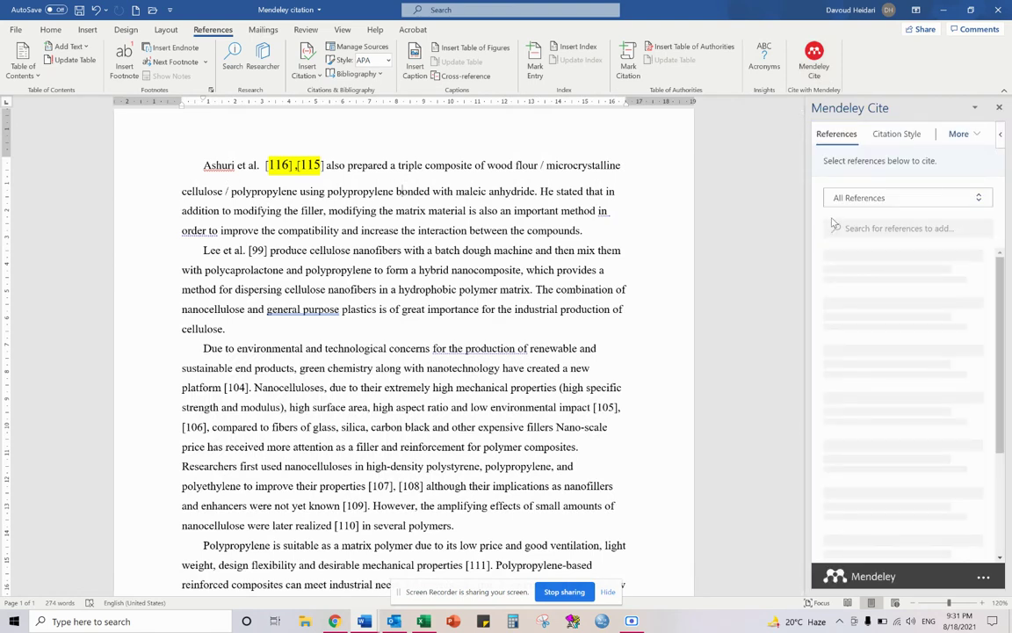
left_click(281, 166)
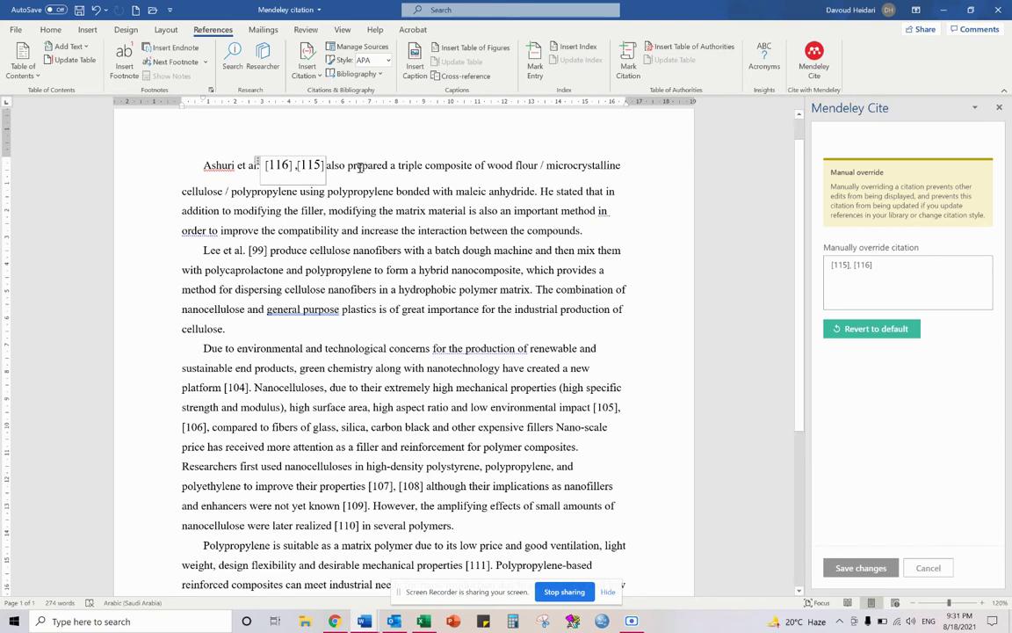
left_click(359, 167)
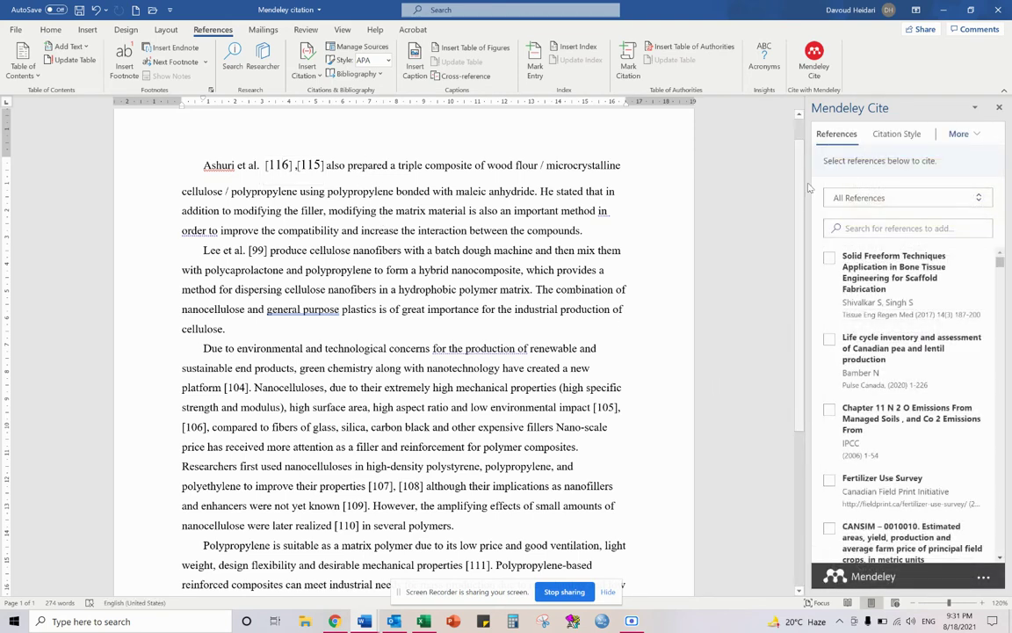
Select Agricultural Systems in Mendeley Cite's Citation Style list and apply it in place of IEEE
left_click(884, 137)
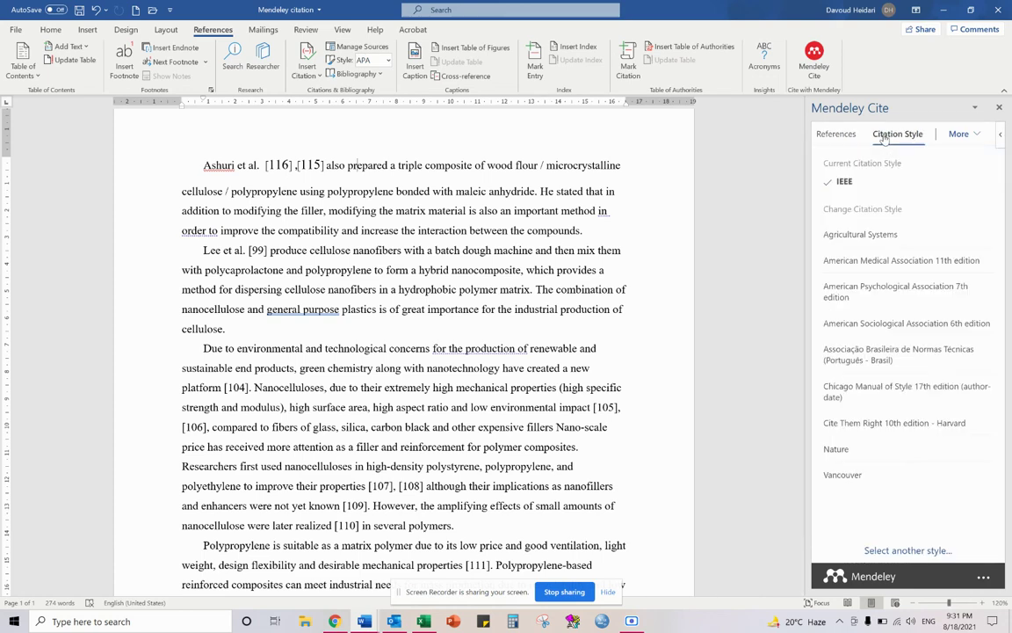
left_click(863, 238)
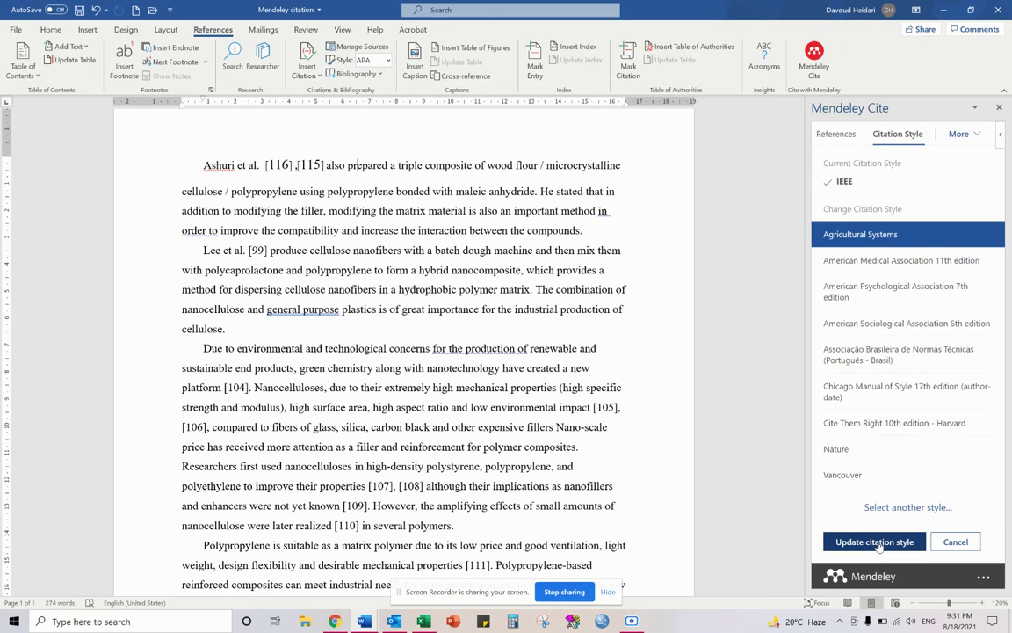
left_click(878, 542)
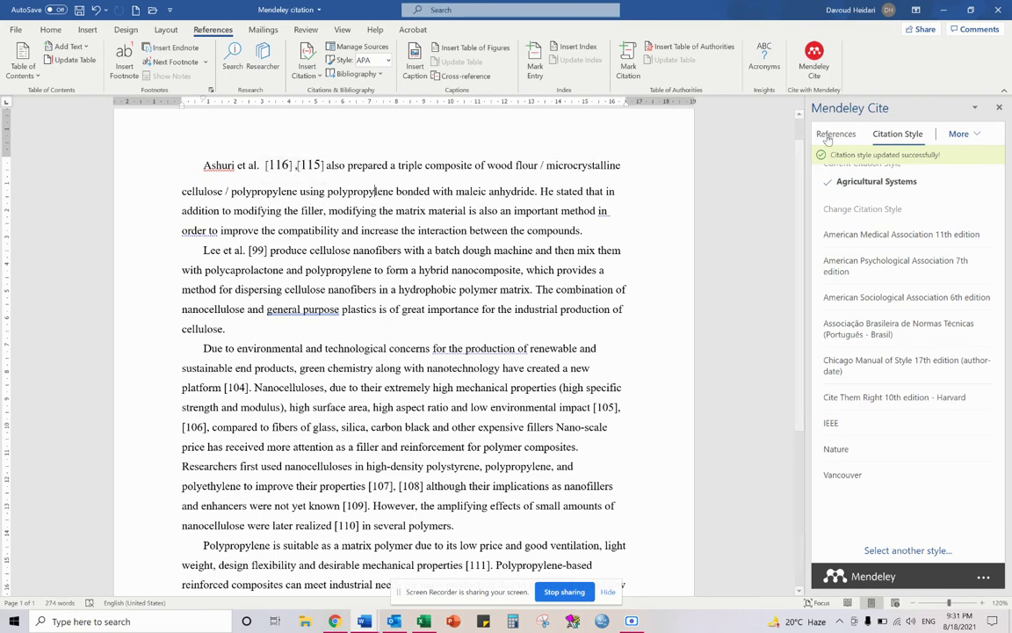
Revert the [116], [115] citation's manual override to default and save the author-date result
left_click(285, 171)
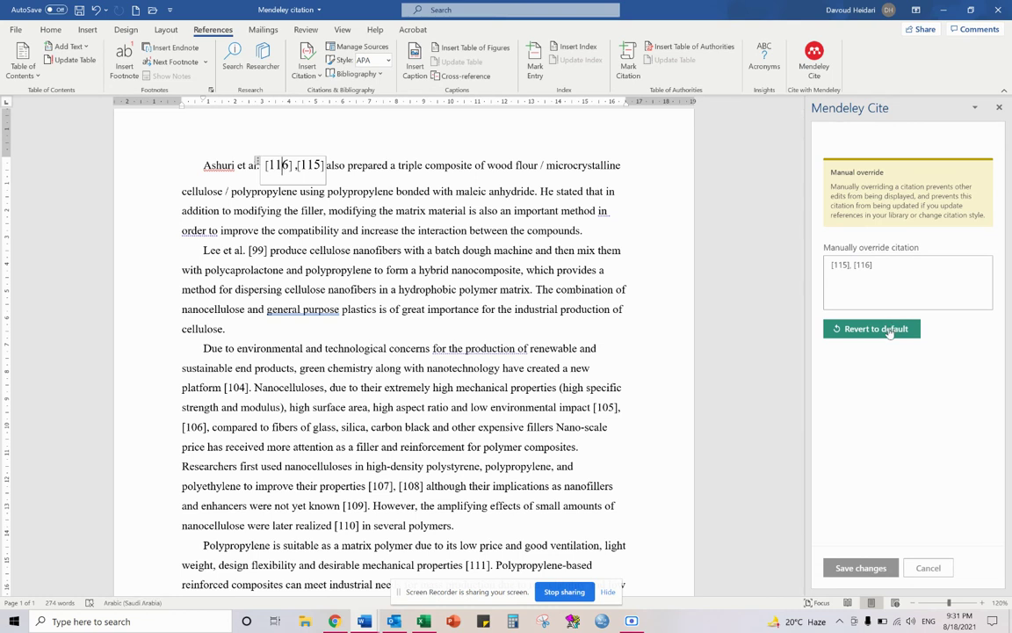
left_click(888, 330)
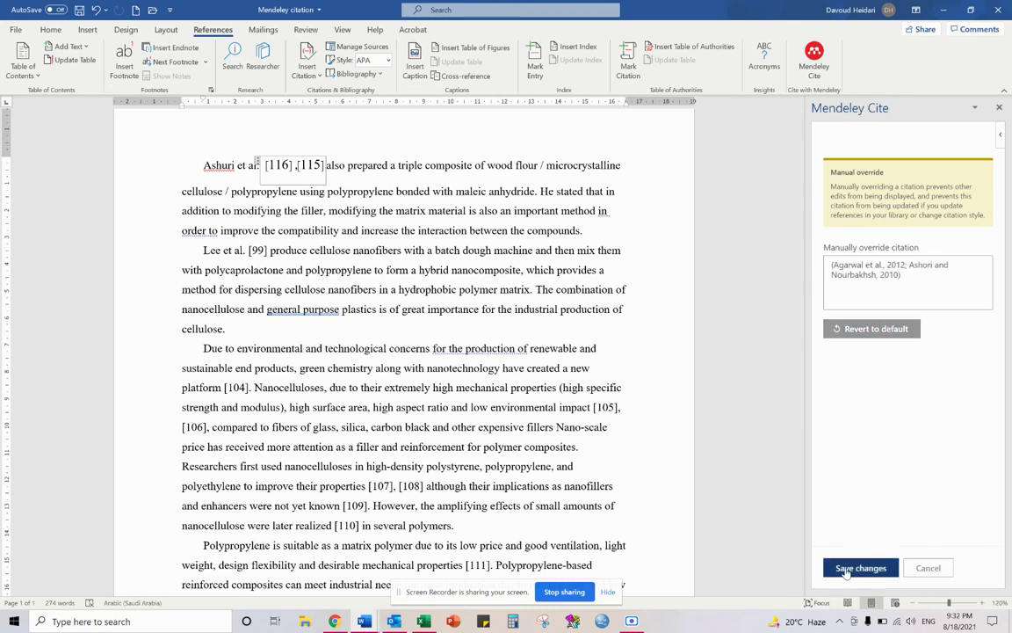
left_click(845, 568)
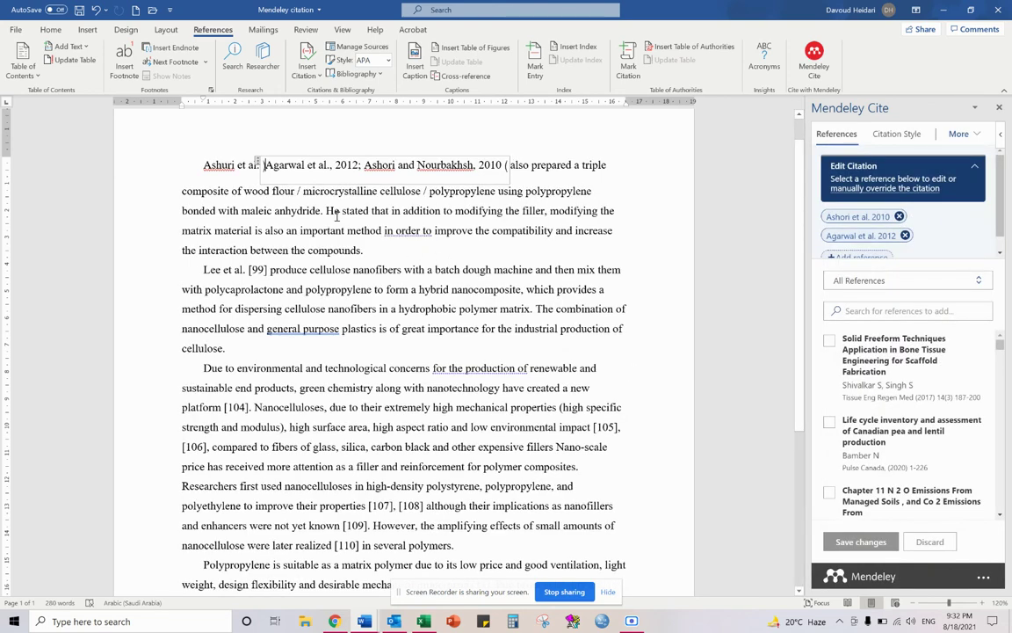
Add Shivalkar and Singh 2017 and Bamber 2020 to the Agarwal and Ashori citation and save
left_click(317, 167)
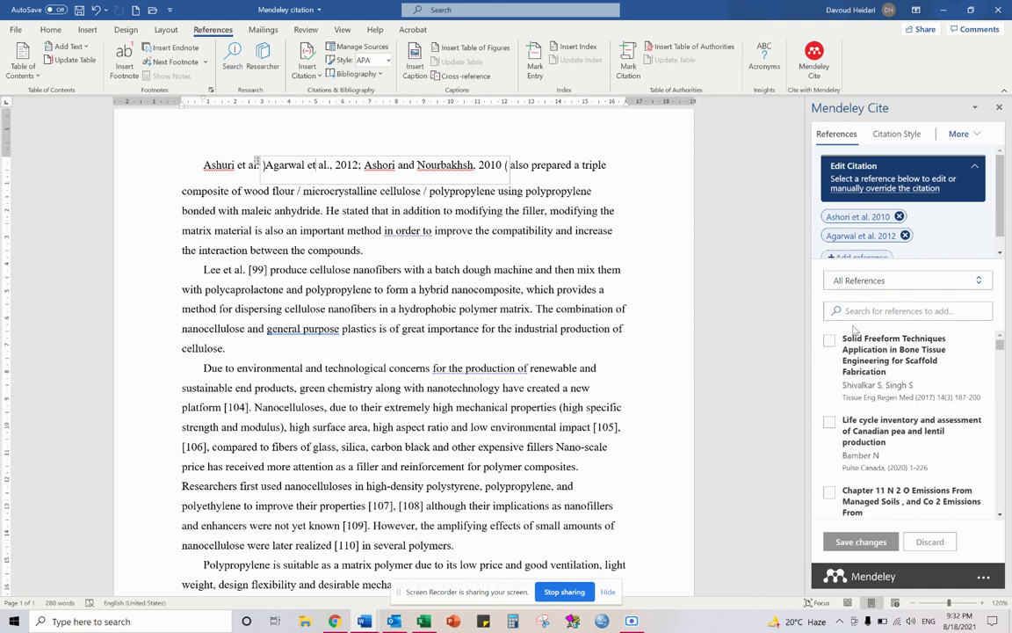
left_click(829, 340)
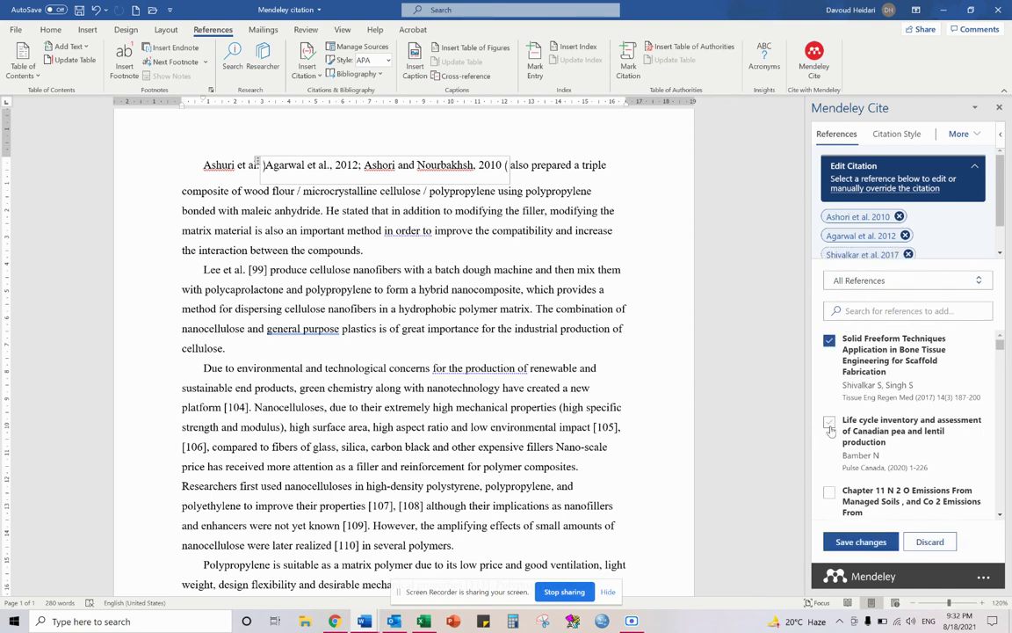
left_click(829, 422)
left_click(850, 542)
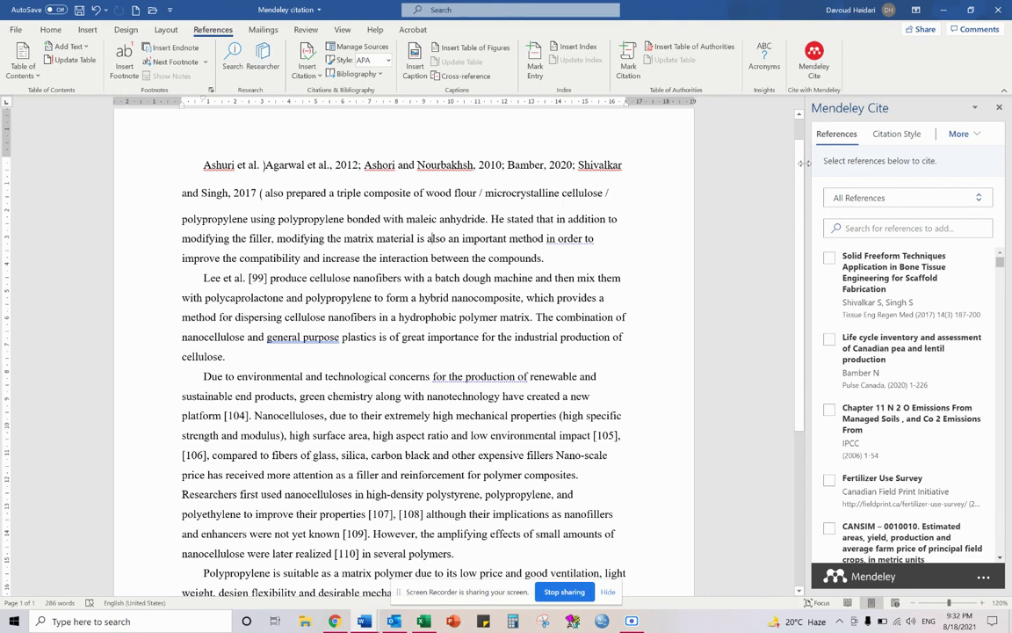
Check the active citation style, then reopen the citation for further editing
left_click(894, 134)
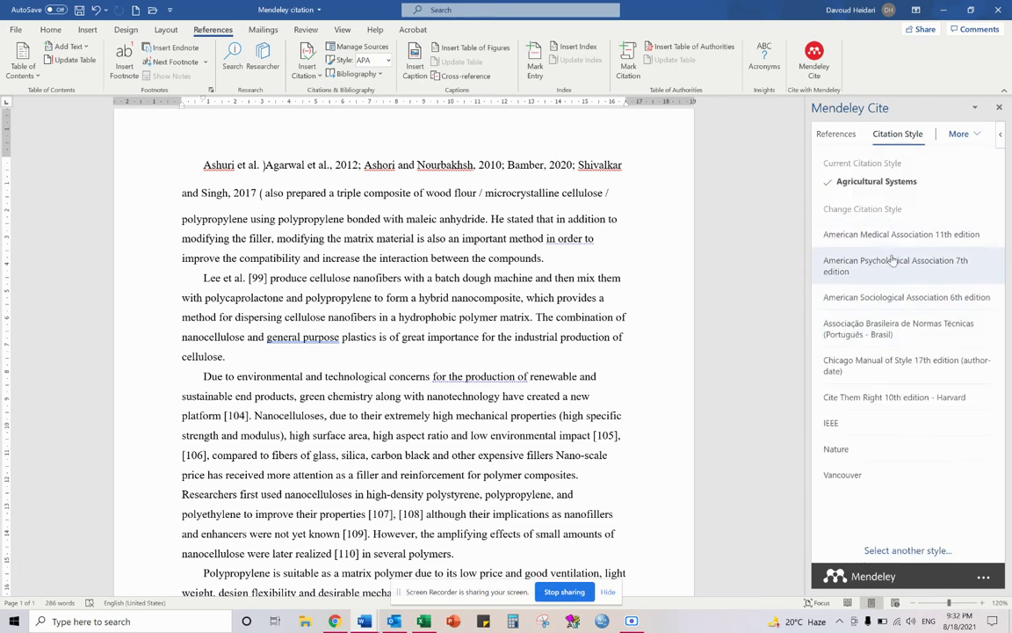
left_click(849, 138)
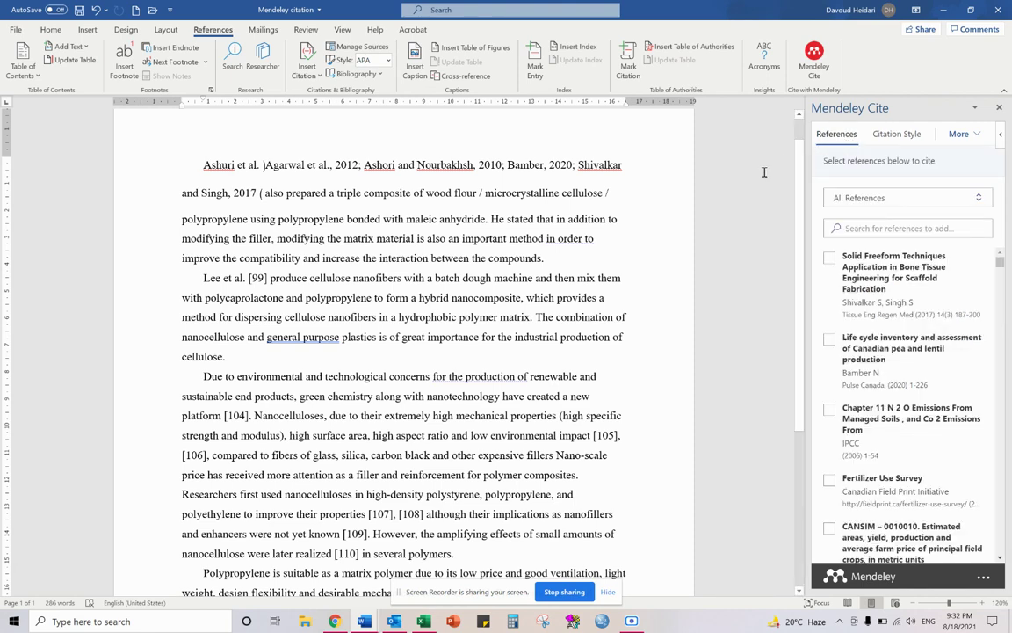
left_click(369, 166)
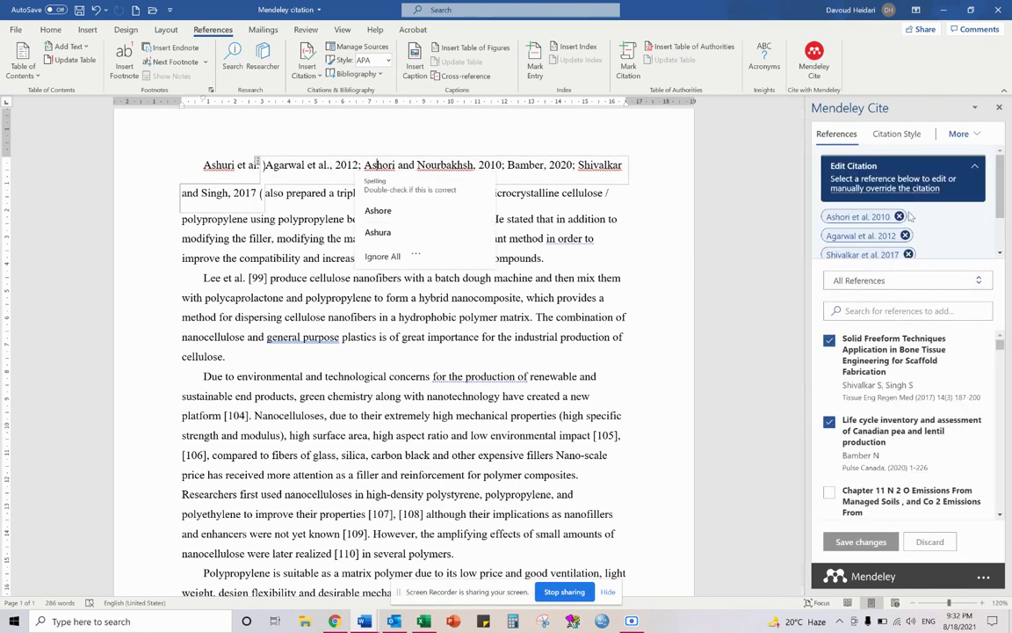